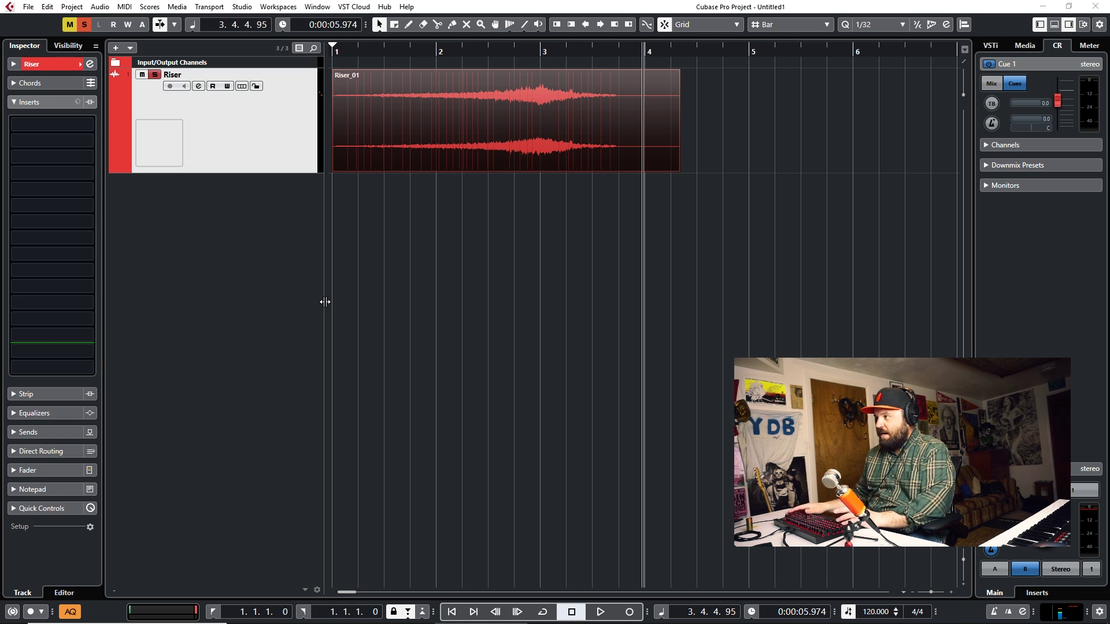
left_click(445, 287)
key("KP_Subtract")
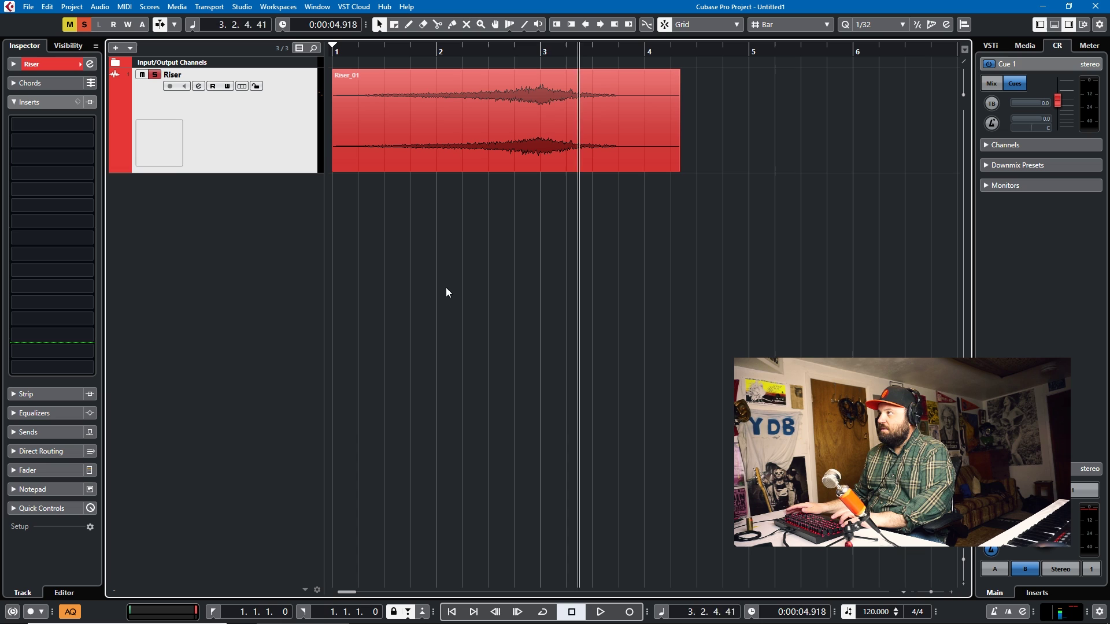
key("space")
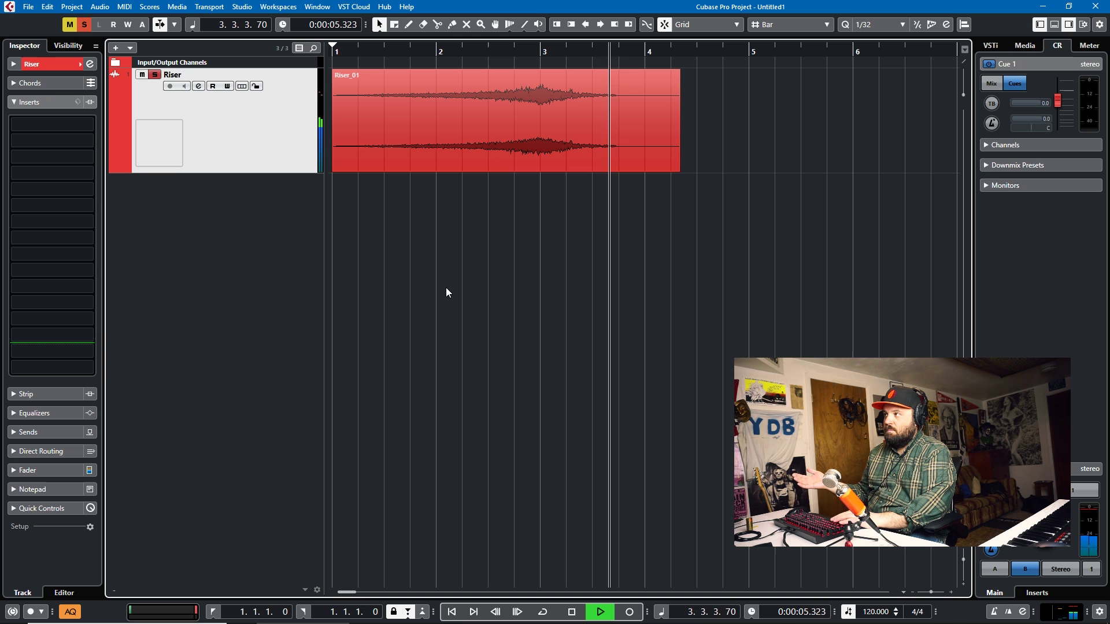
key("space")
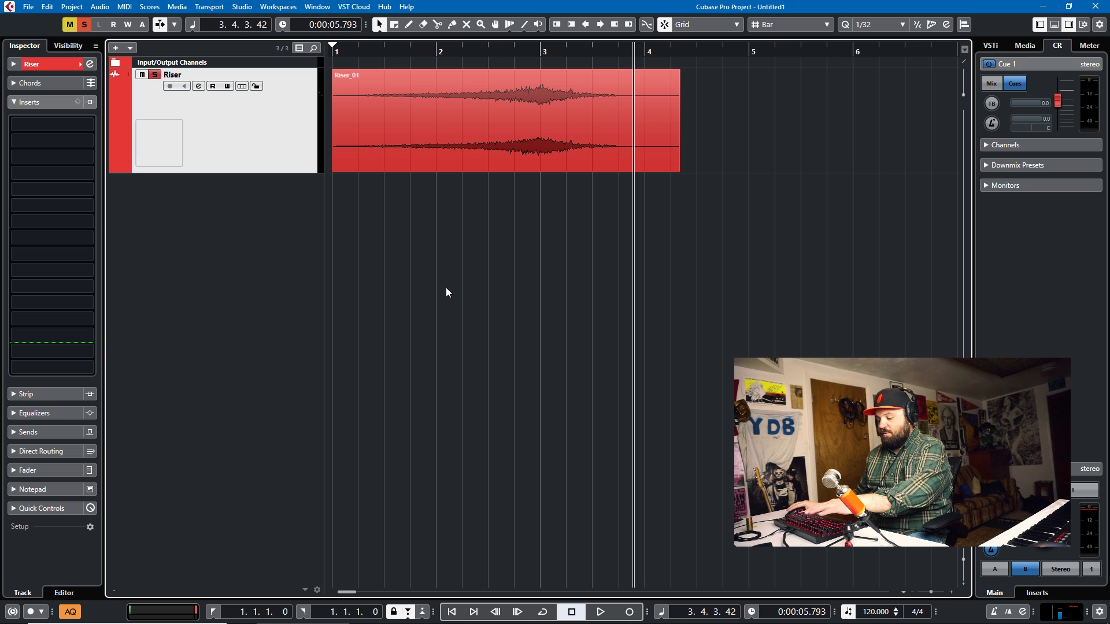
left_click(177, 7)
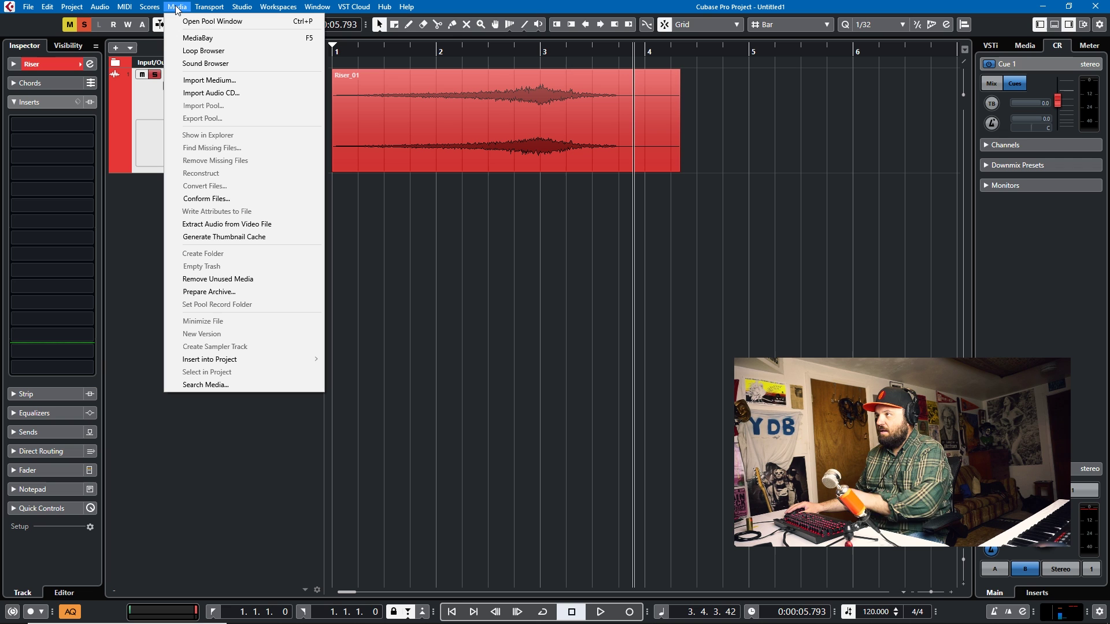
left_click(182, 37)
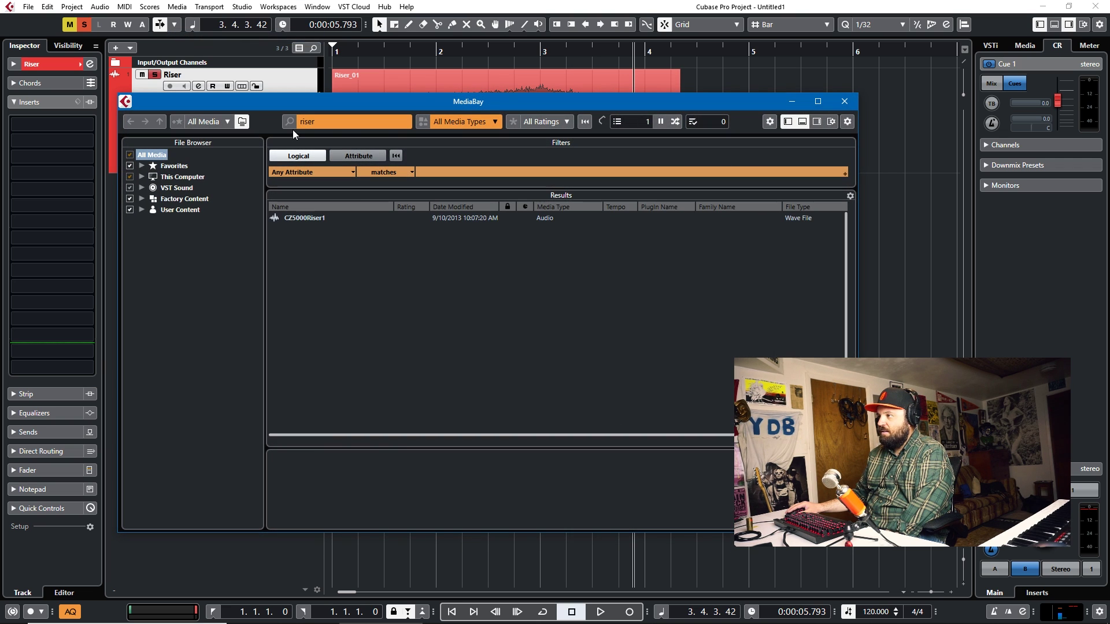
left_click(338, 122)
type("ris")
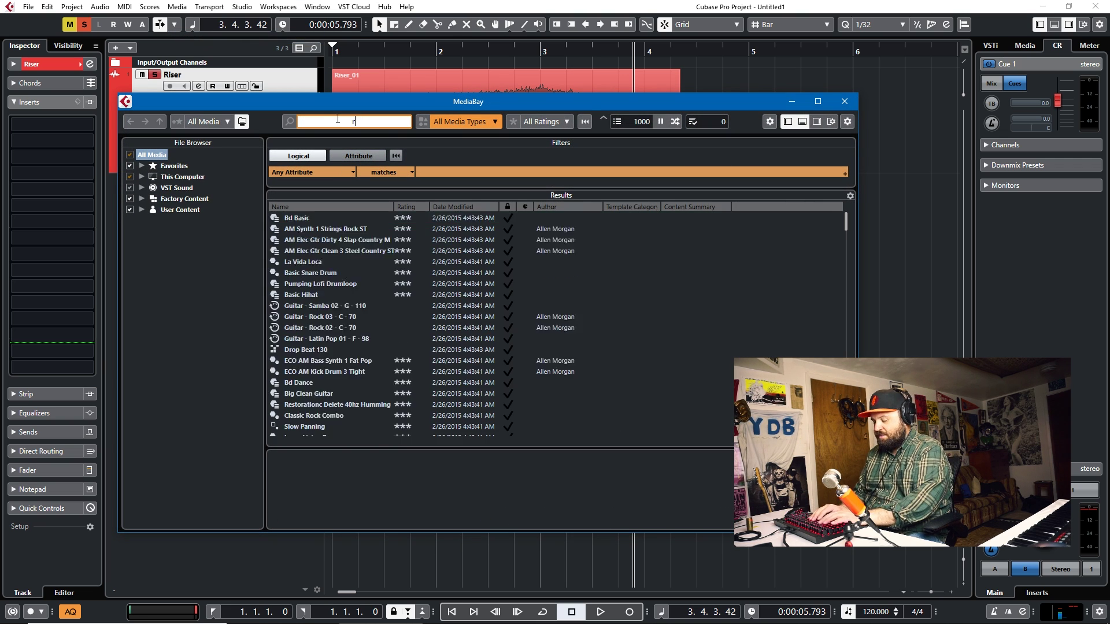
type("er")
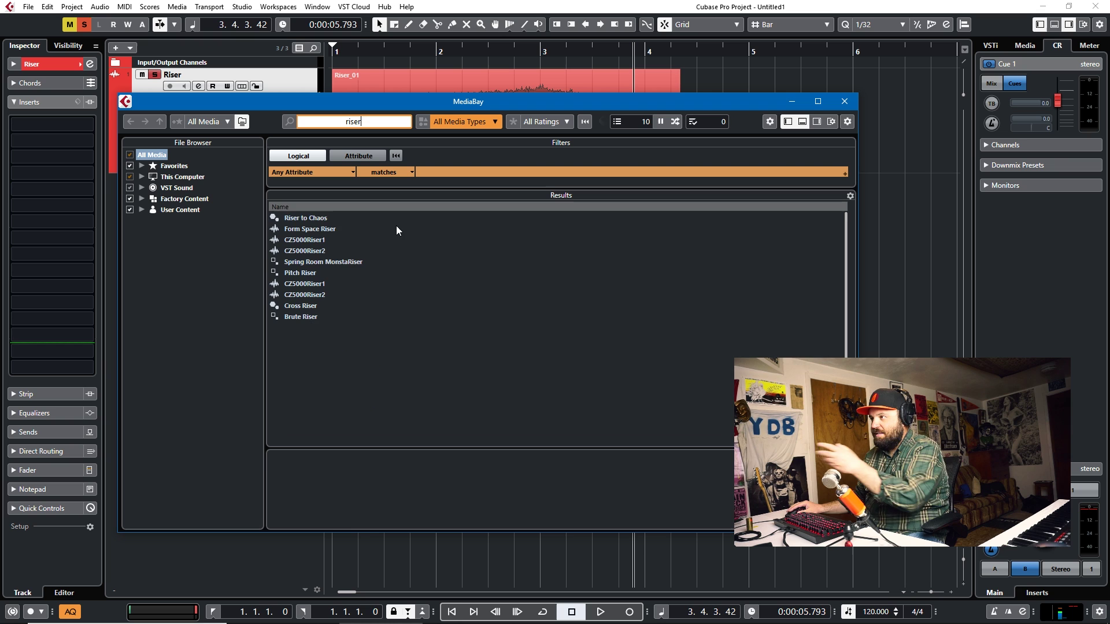
left_click(394, 223)
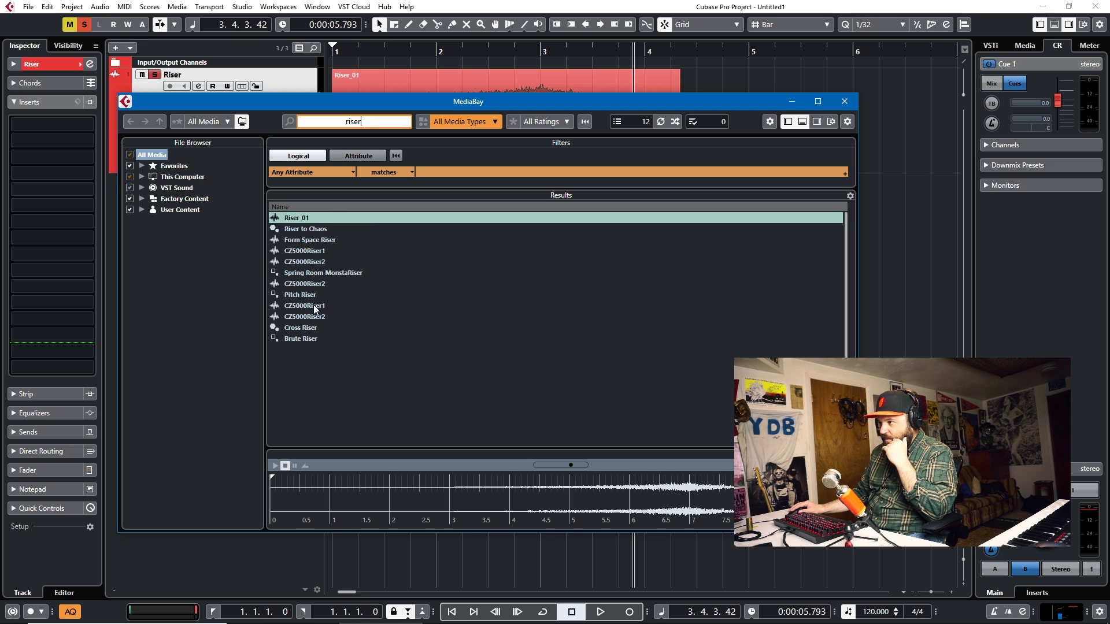
key("Return")
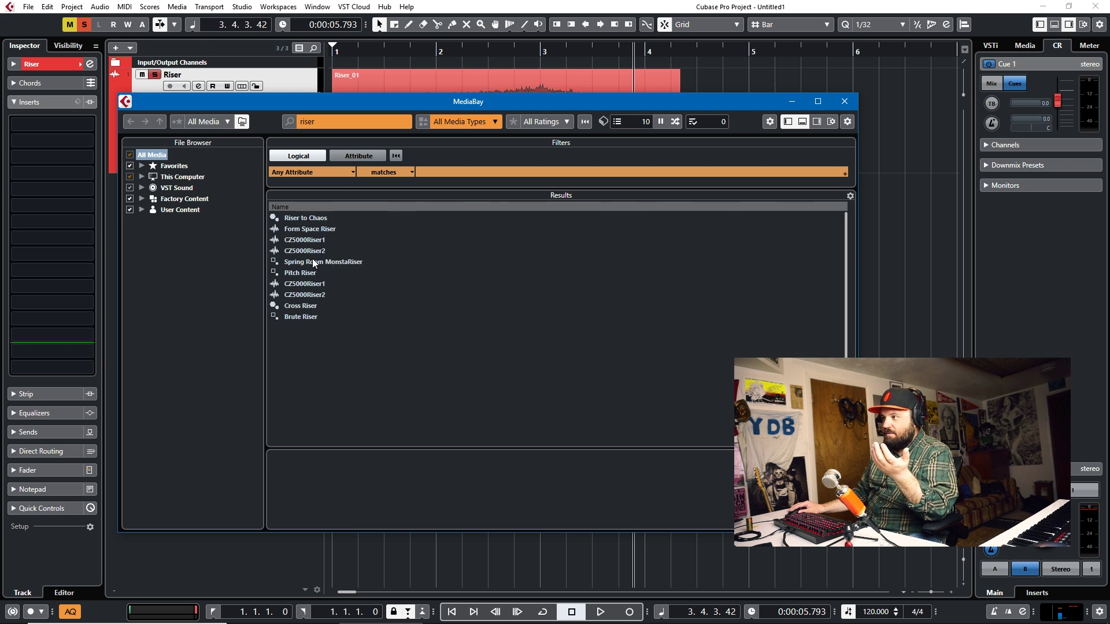
left_click(311, 306)
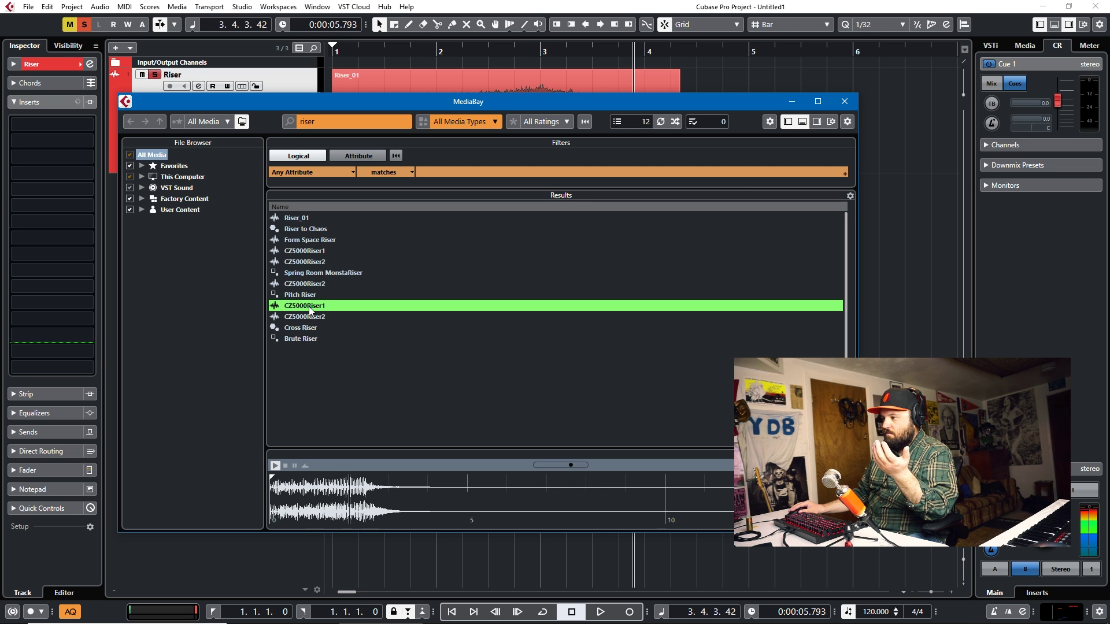
left_click(844, 102)
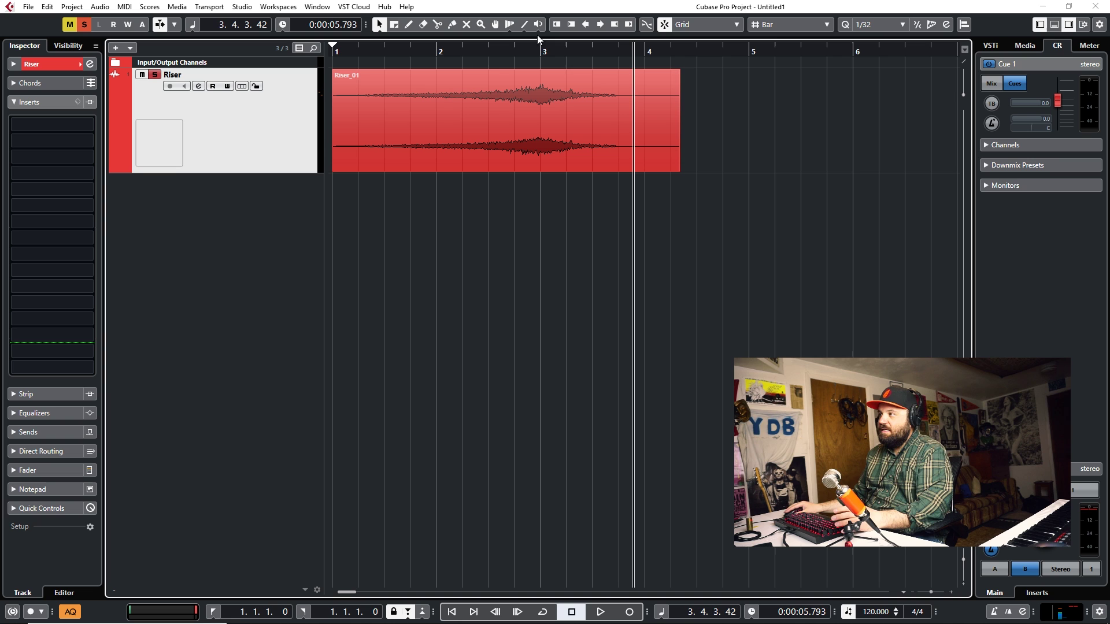
Pick the Split (scissors) tool and replay the riser from the project start.
left_click(437, 24)
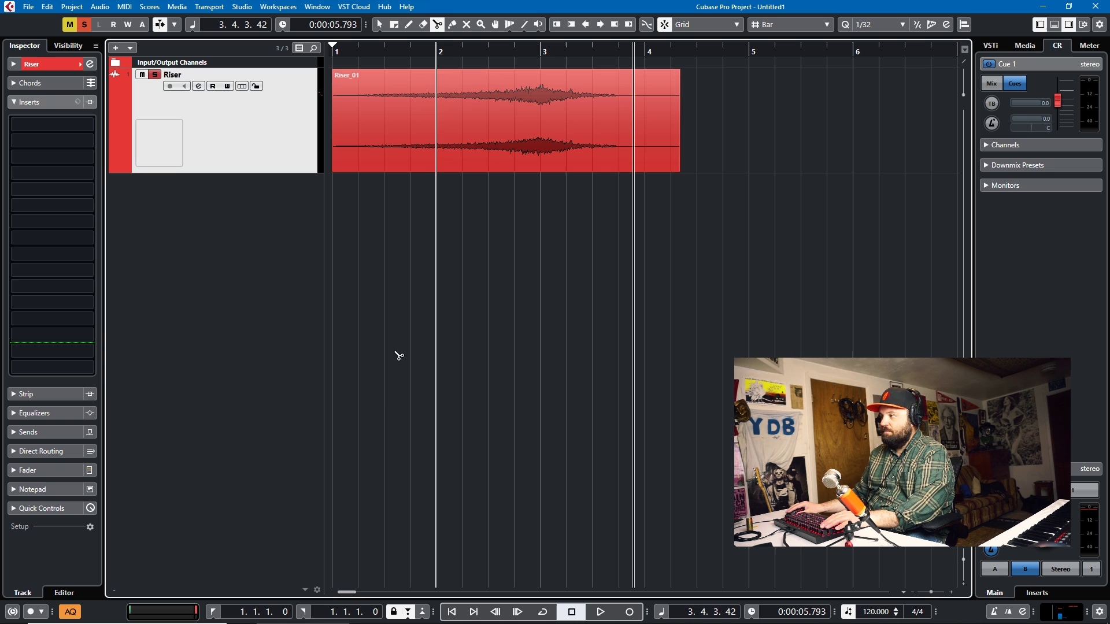
key("period")
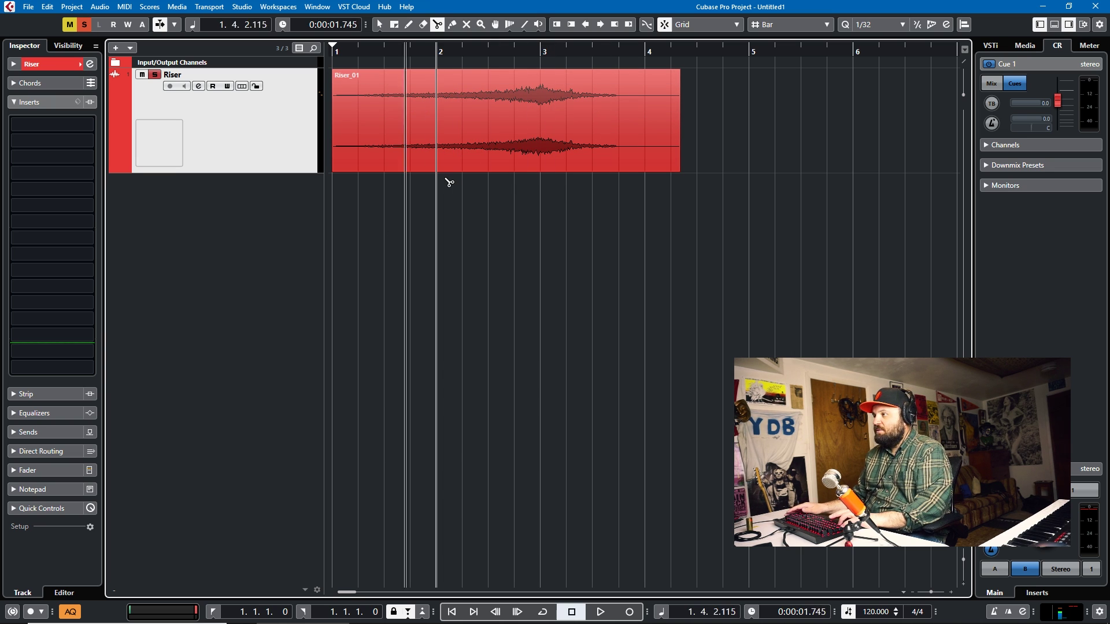
key("space")
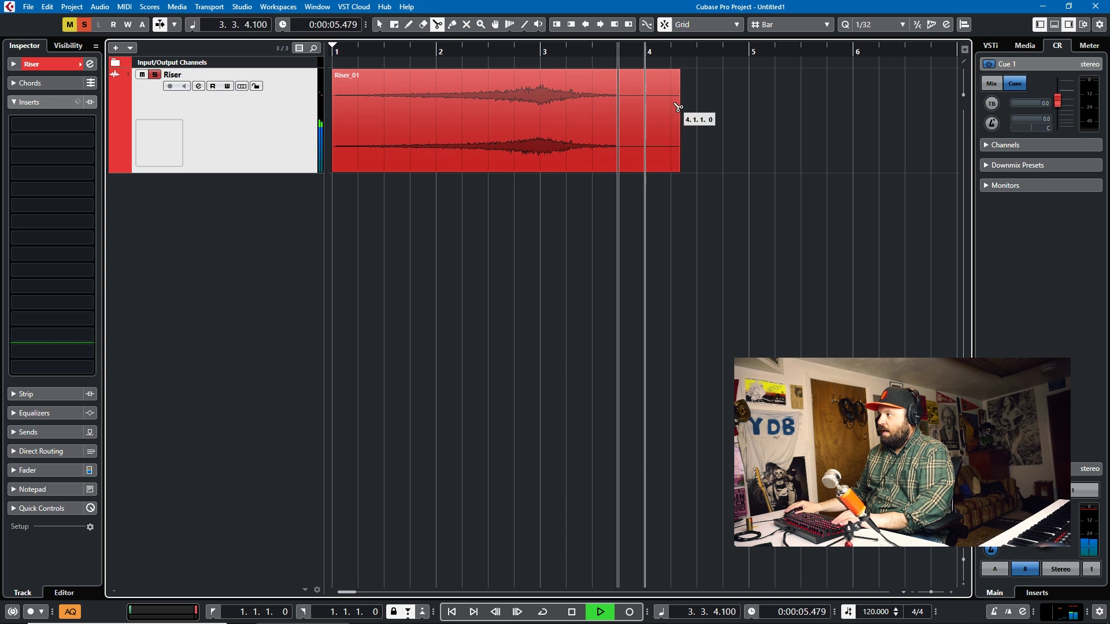
key("space")
left_click(789, 24)
Snap to Use Quantize at 1/8 and cut the riser at bar 2 and four following eighth notes.
left_click(790, 66)
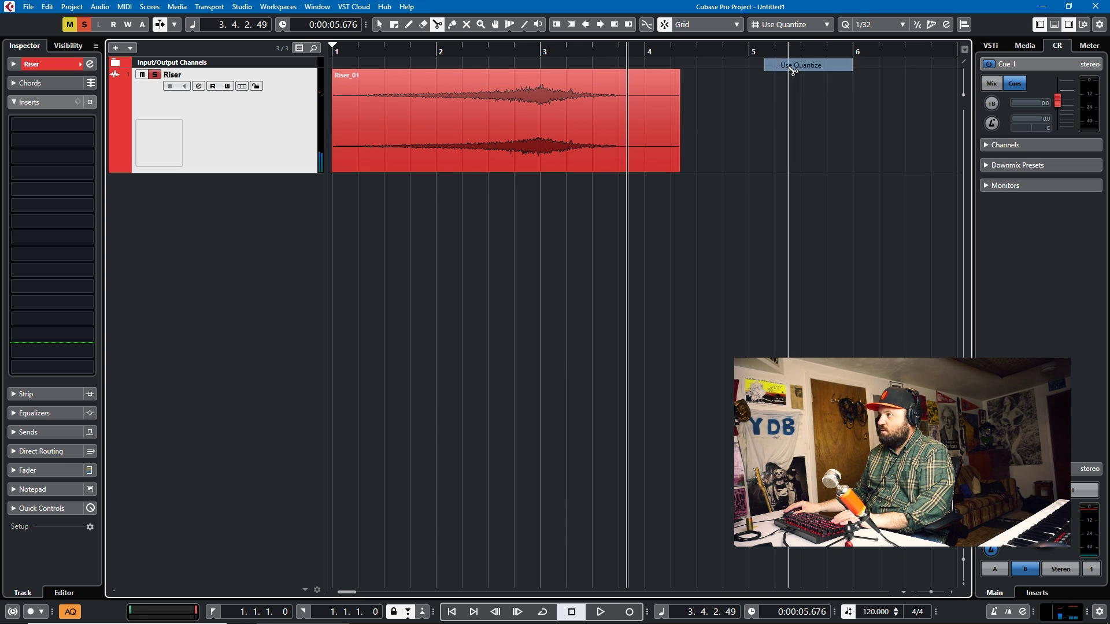
left_click(861, 26)
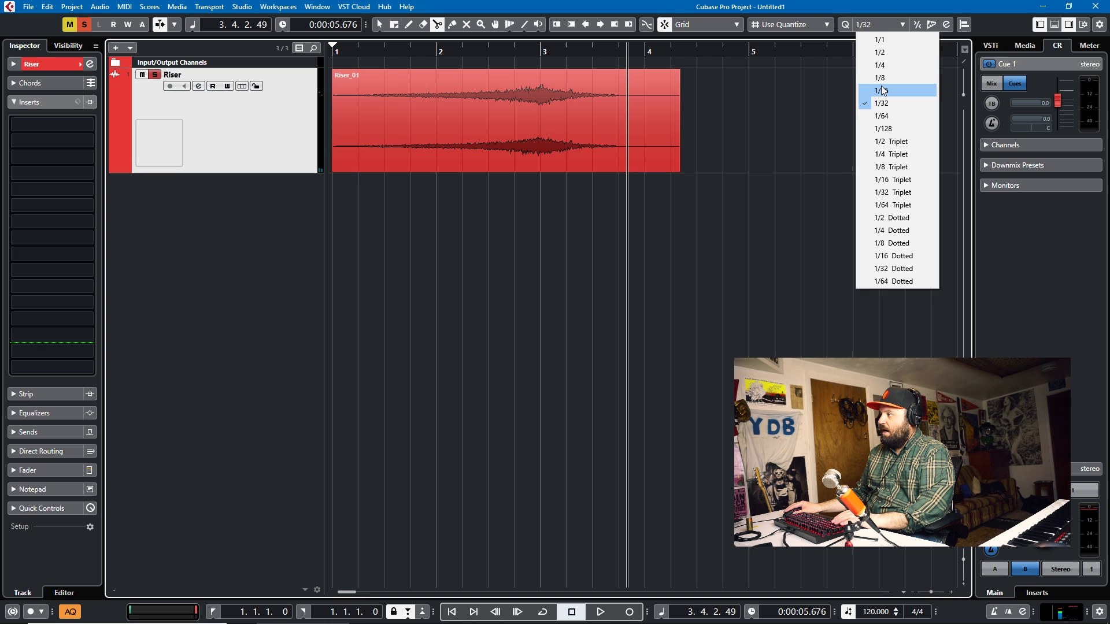
left_click(882, 87)
scroll(507, 113, "up", 3, "ctrl")
scroll(437, 124, "up", 2, "ctrl")
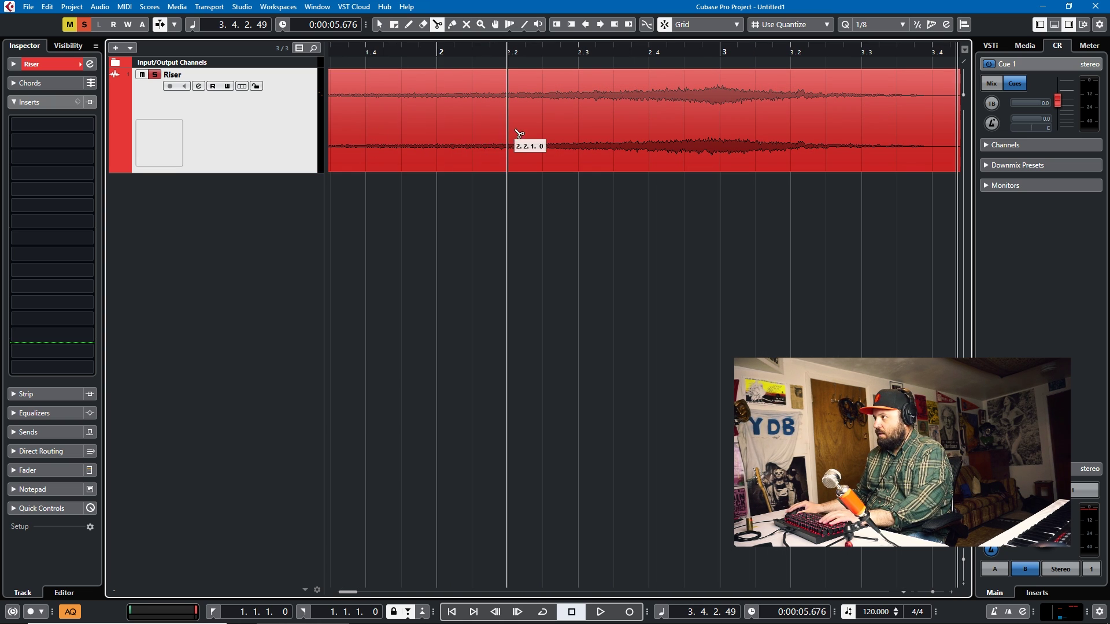
left_click(440, 122)
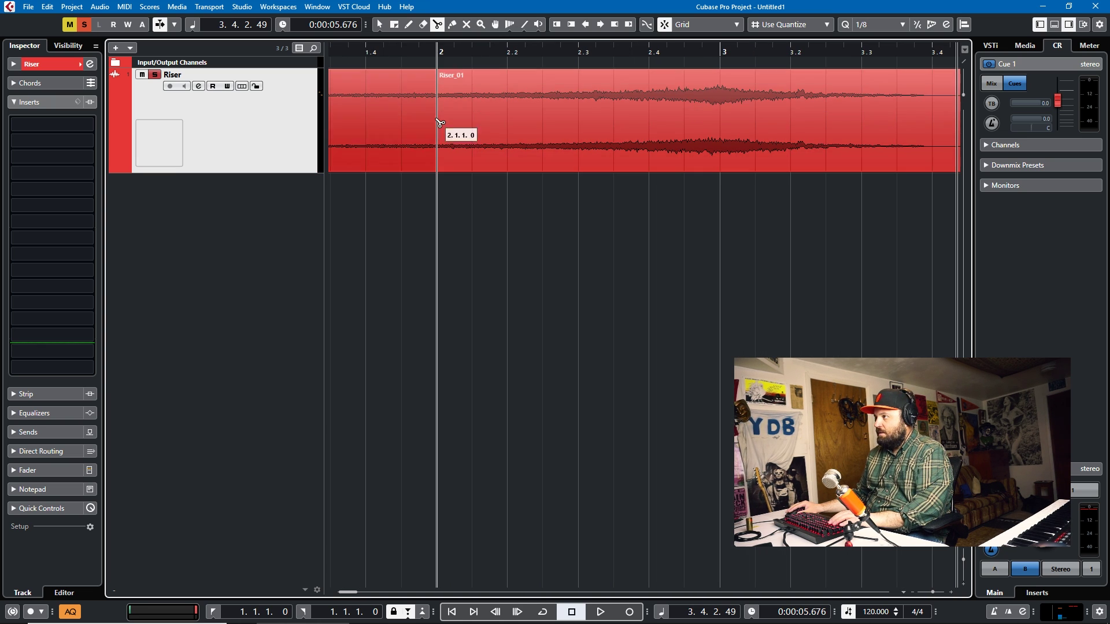
left_click(473, 123)
left_click(508, 122)
left_click(551, 122)
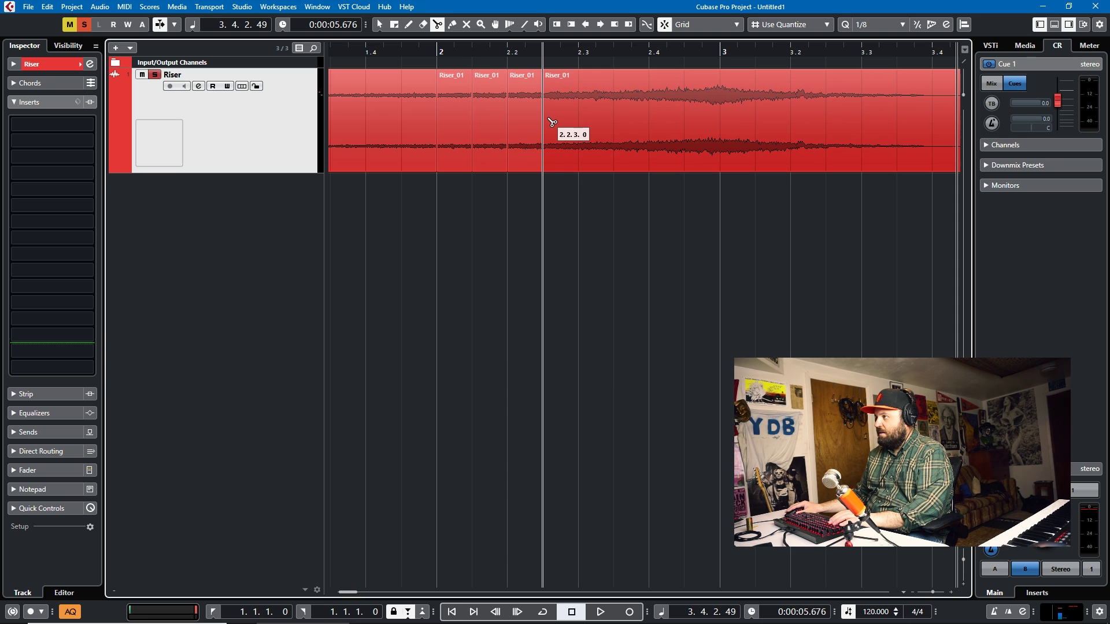
left_click(585, 130)
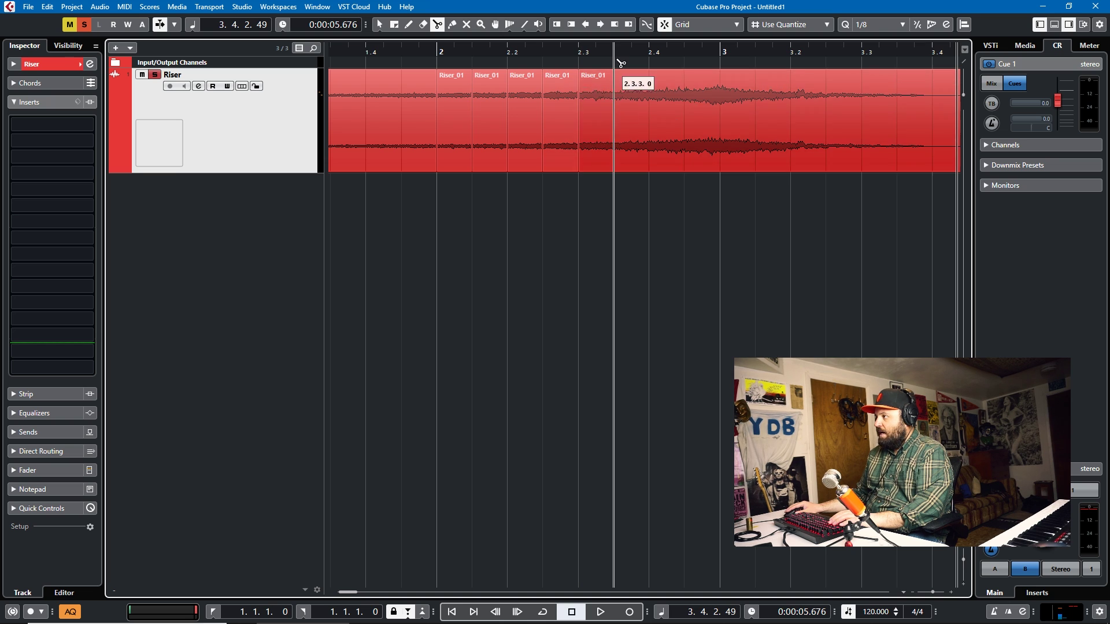
Set the grid to 1/16 and cut six 16th-note slices toward bar 3.
left_click(879, 24)
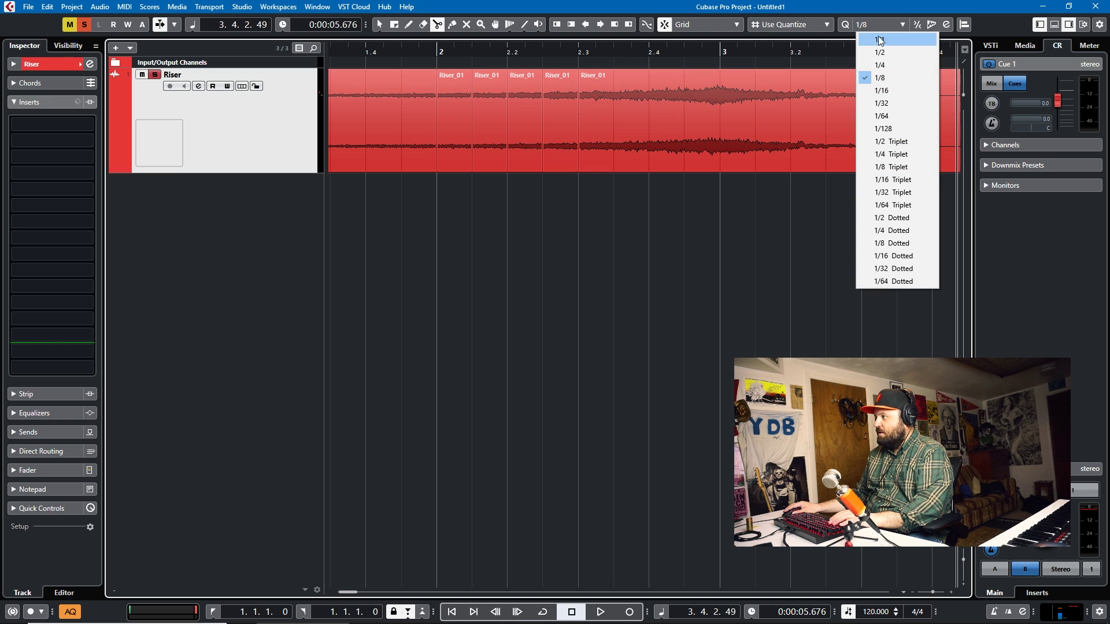
left_click(881, 90)
left_click(596, 103)
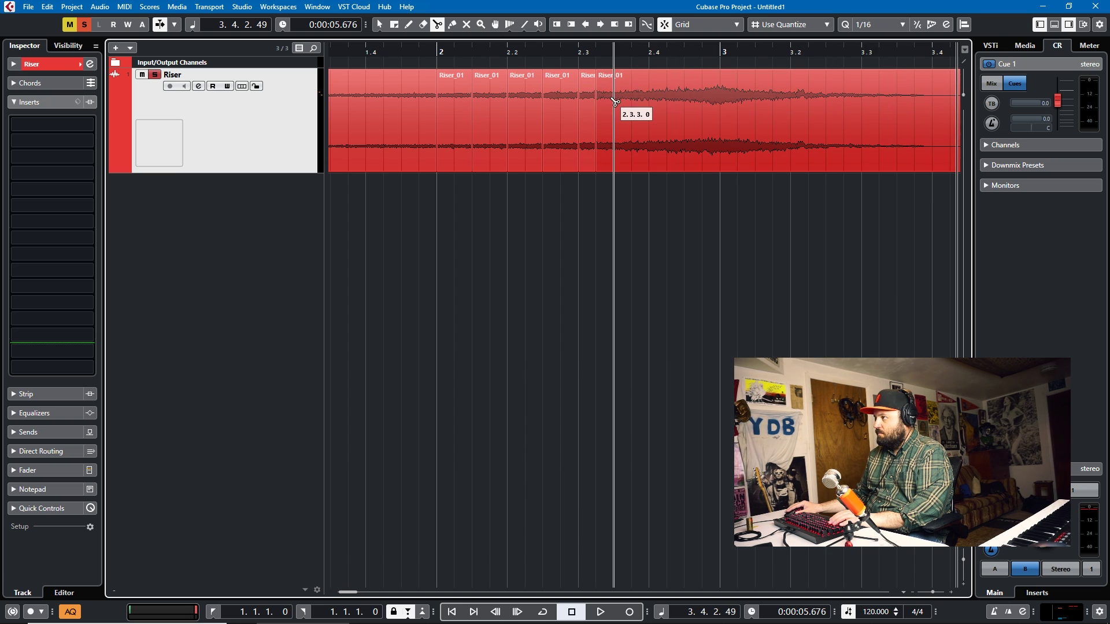
left_click(615, 103)
left_click(635, 102)
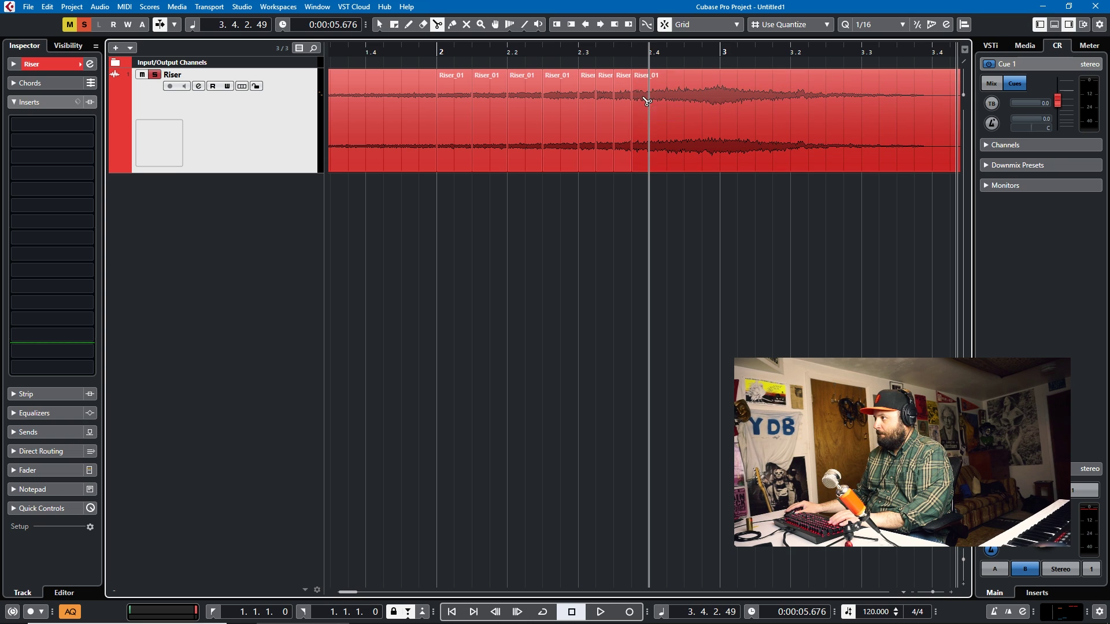
left_click(651, 102)
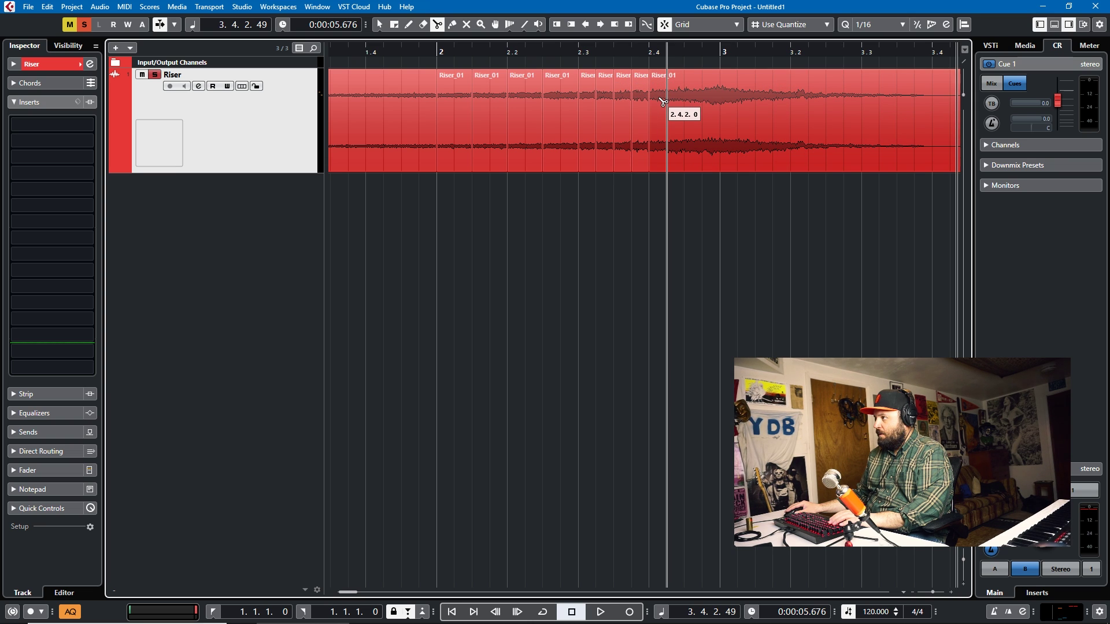
left_click(666, 102)
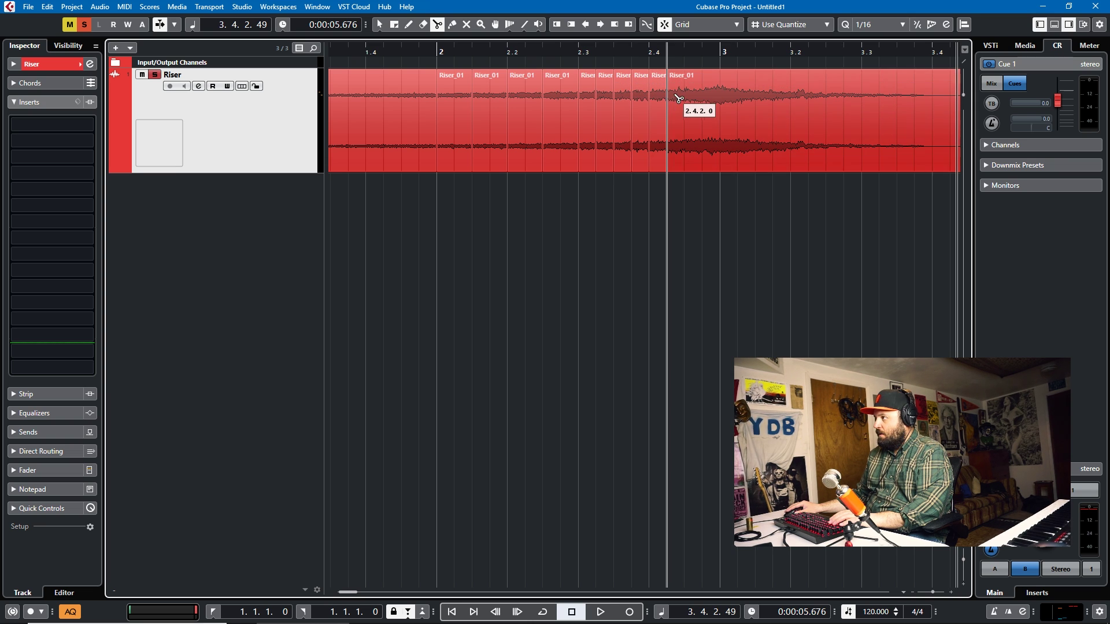
left_click(685, 103)
Set the grid to 1/32 and cut 32nd-note slices up to bar 3.
left_click(872, 26)
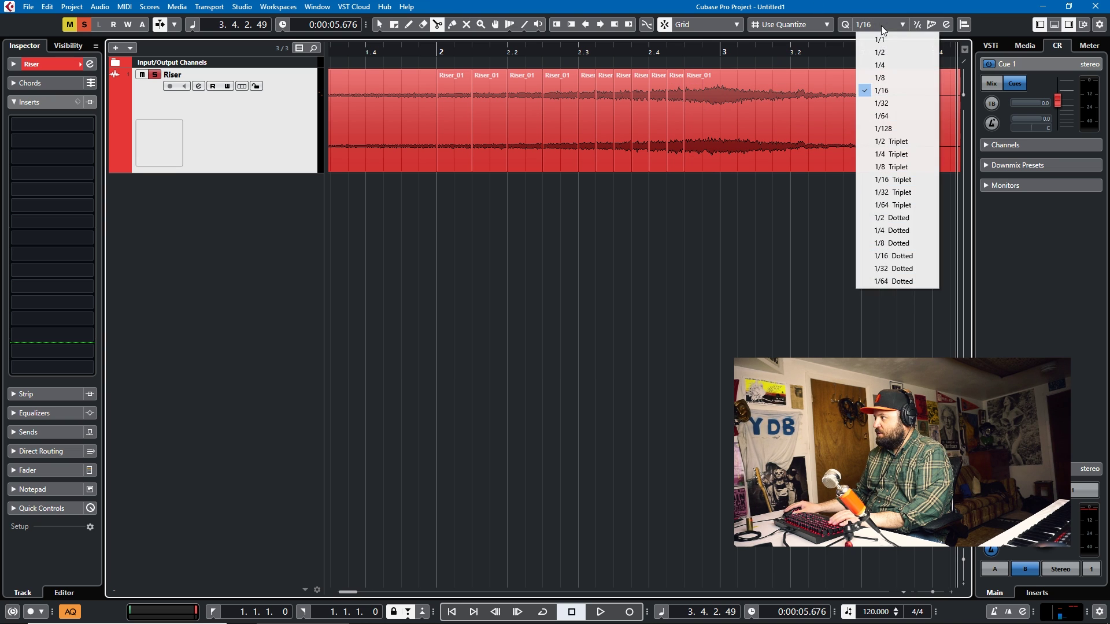
left_click(892, 104)
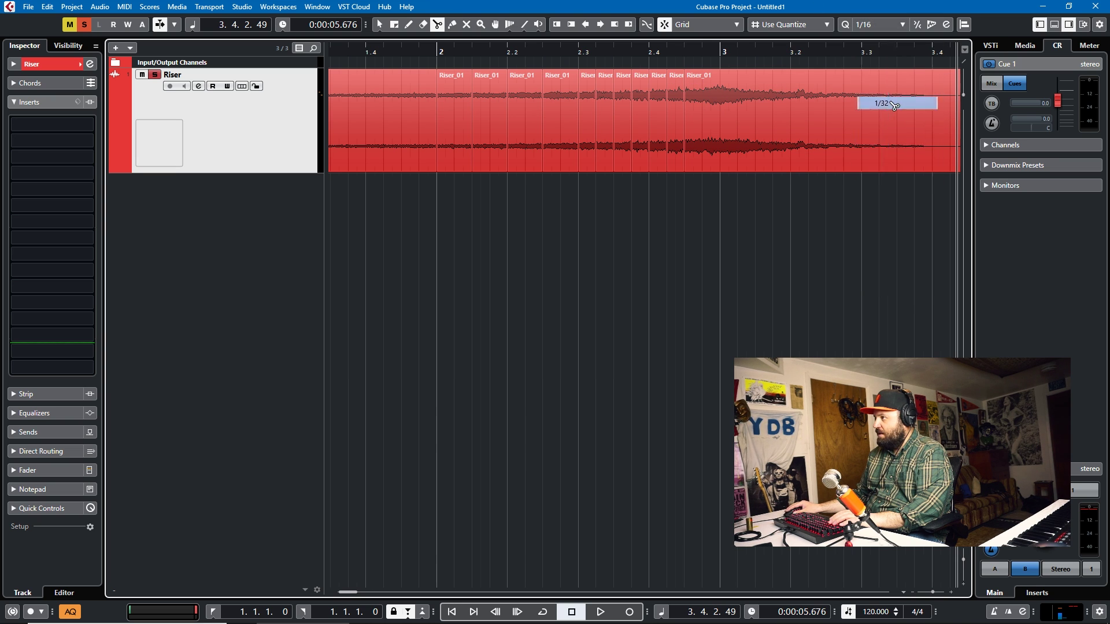
scroll(694, 117, "up", 4)
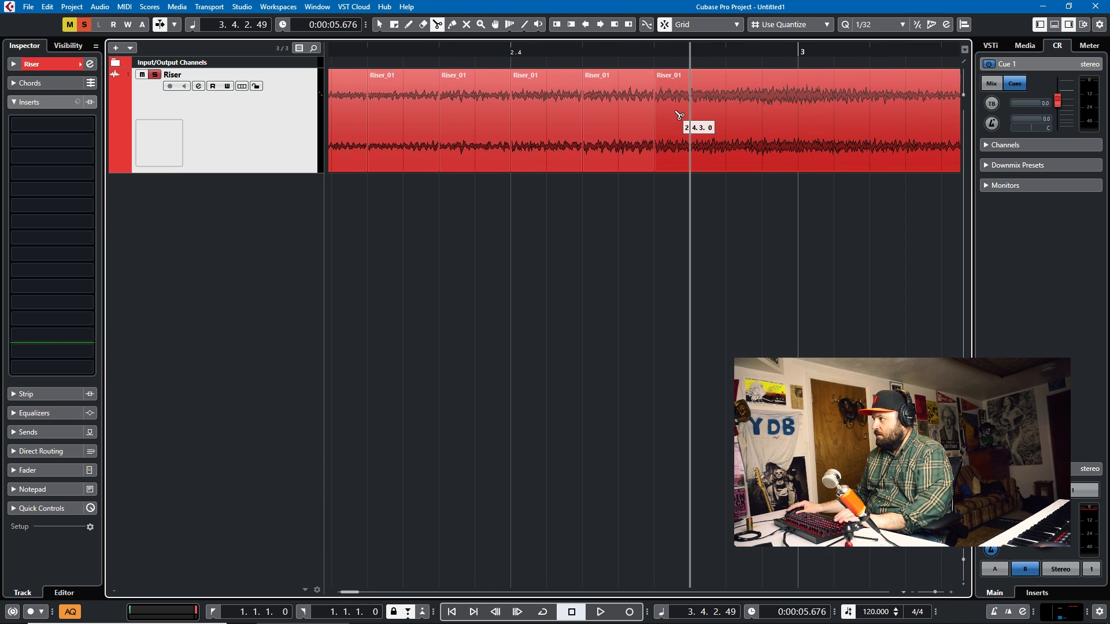
left_click(691, 116)
left_click(728, 115)
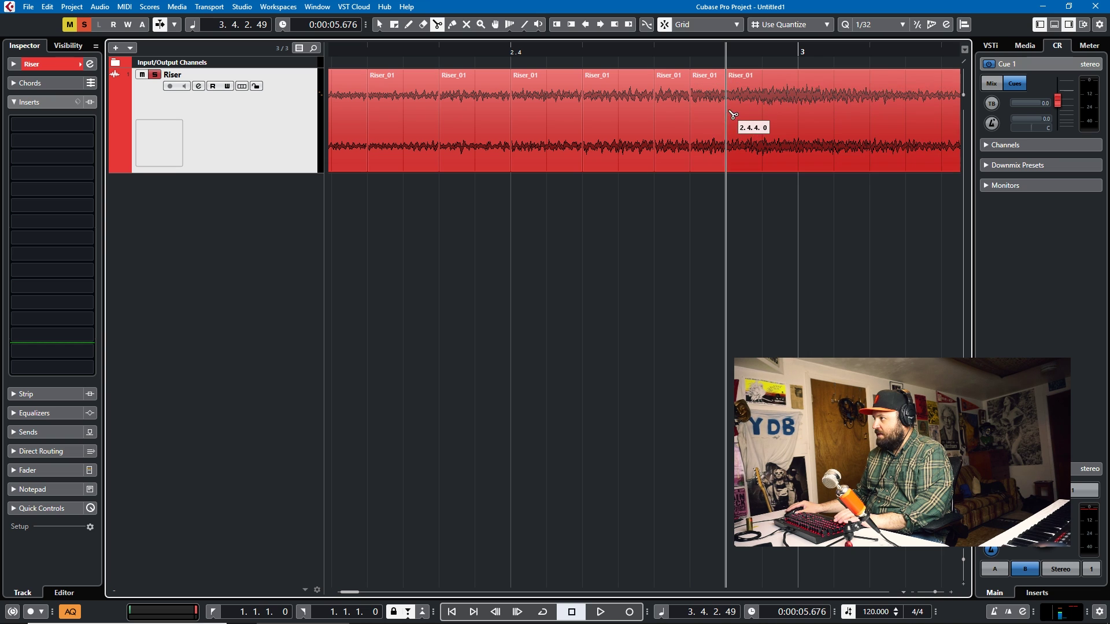
left_click(764, 118)
left_click(791, 120)
scroll(752, 150, "down", 4)
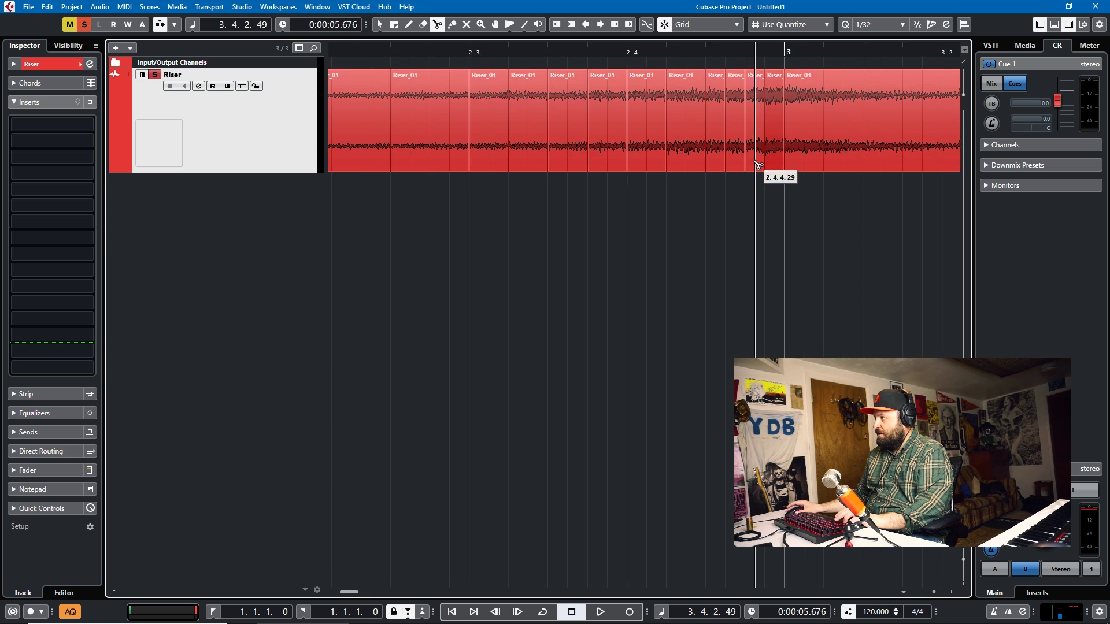
scroll(686, 195, "up", 4)
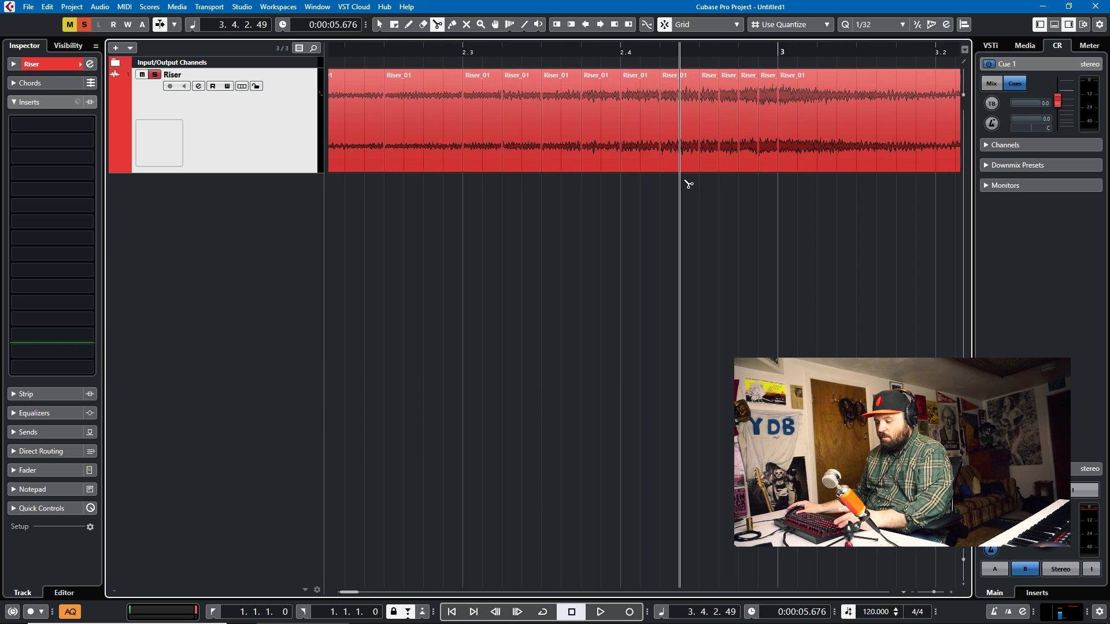
With Object Selection, marquee the Riser_01 slices and drag their starts later to open gaps.
left_click(379, 25)
left_click(560, 150)
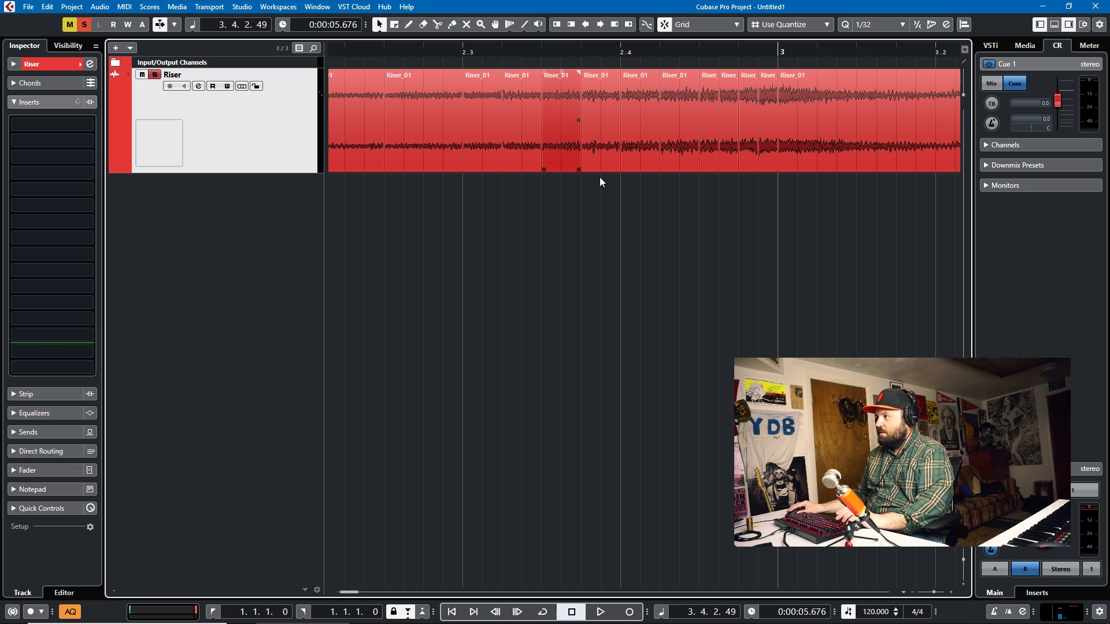
left_click_drag(765, 174, 432, 121)
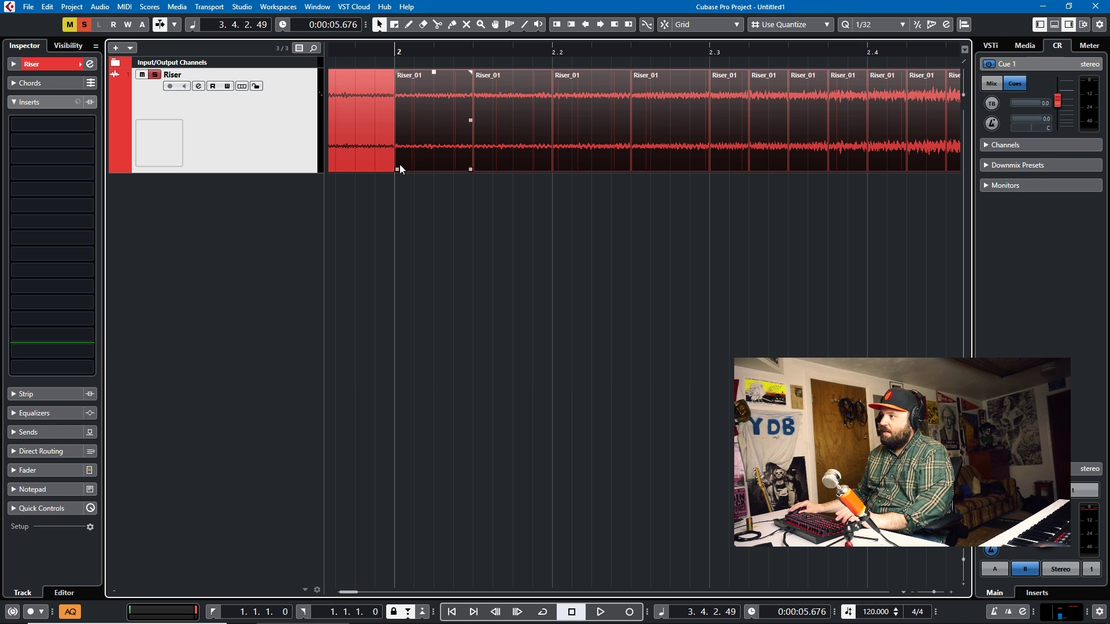
left_click_drag(400, 166, 407, 168)
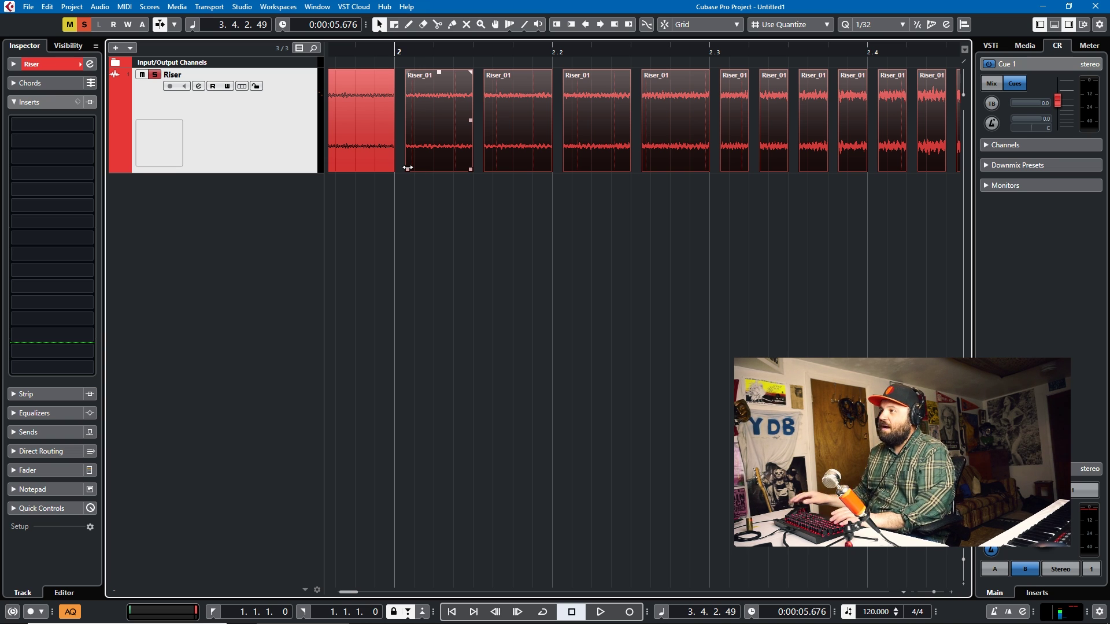
left_click(487, 364)
Zoom out to bars 1-5 and play the gated riser from the start.
key("ctrl+z")
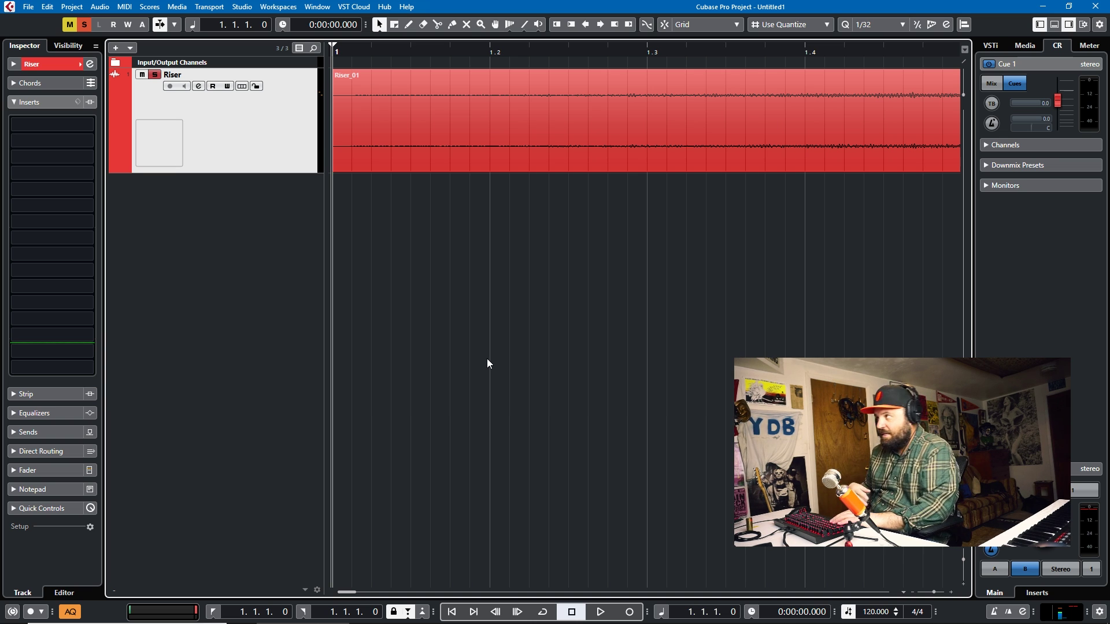
key("g")
key("g")
key("g")
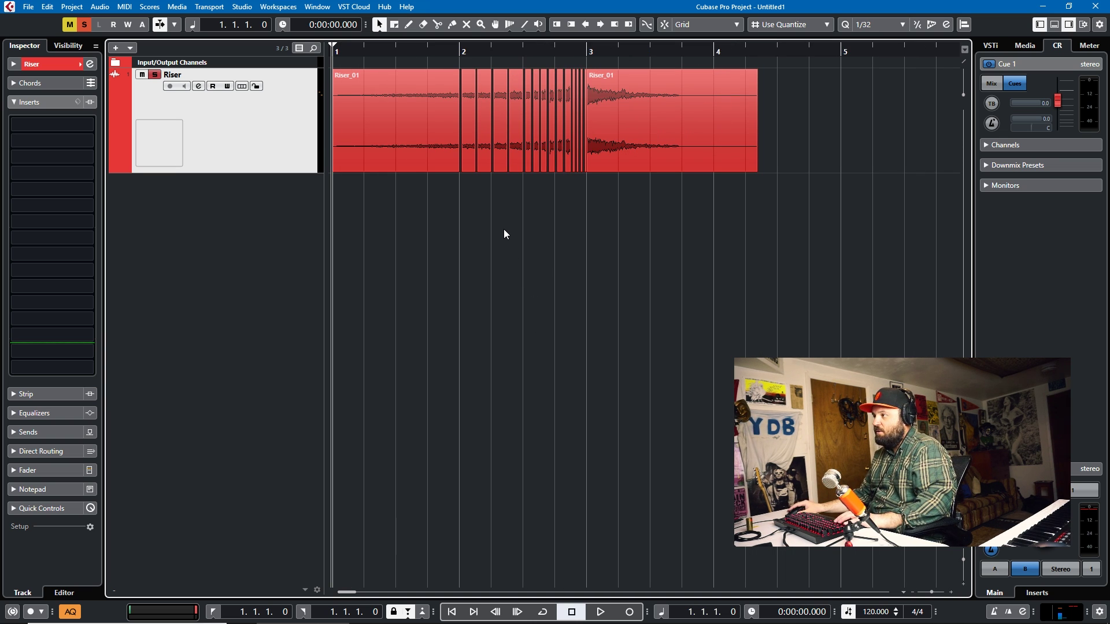
key("space")
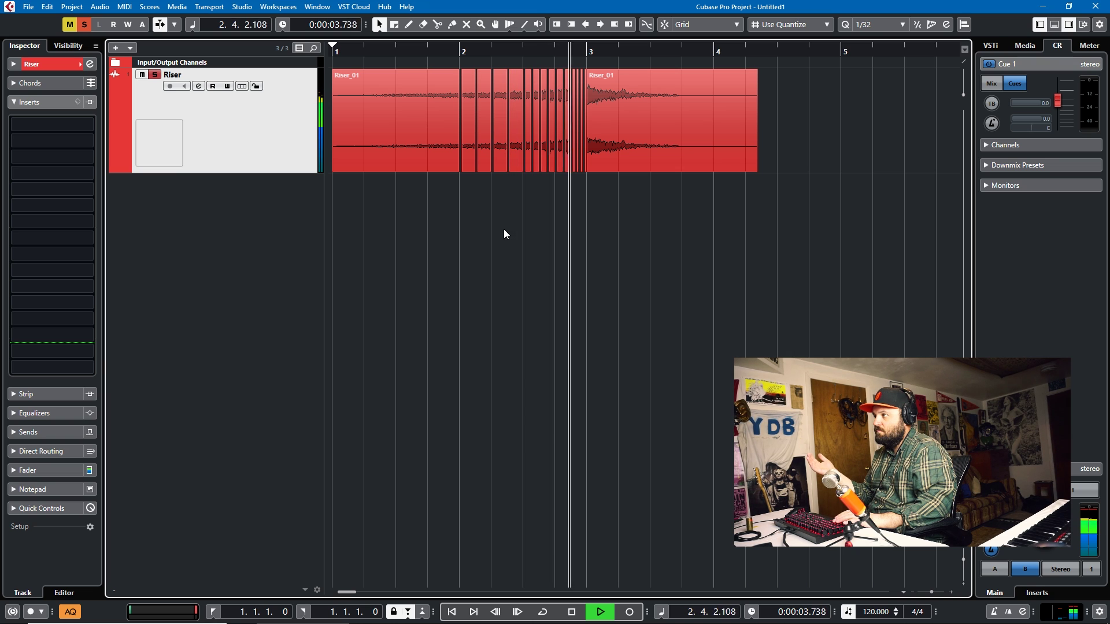
key("space")
Zoom in on the slices before bar 3, select them, and replay from the start past bar 3.
key("h")
key("h")
key("h")
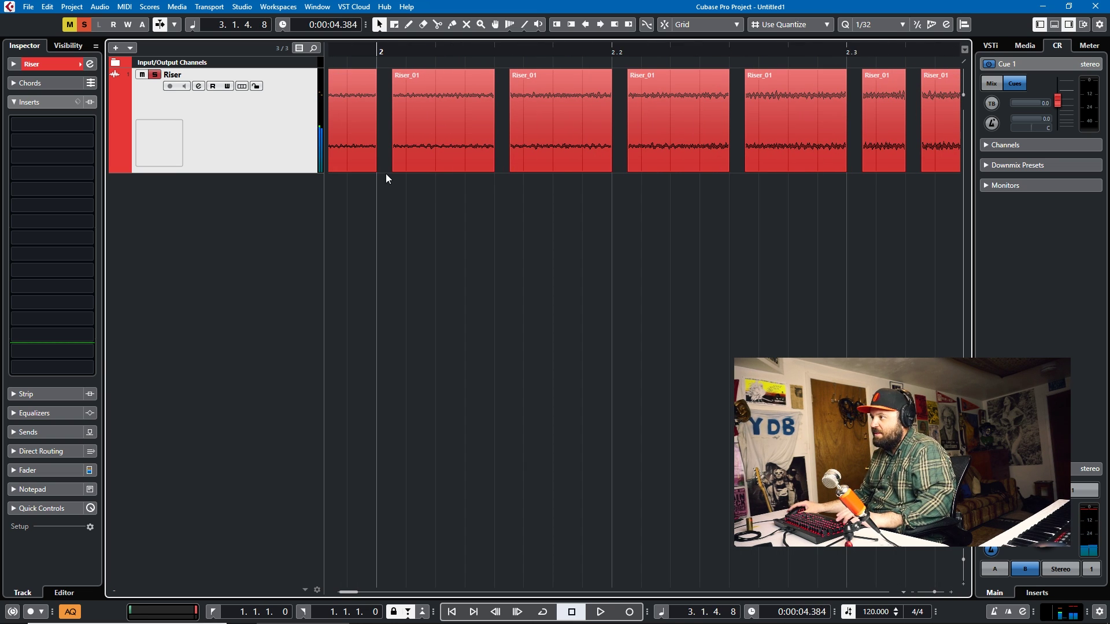
key("g")
key("g")
key("g")
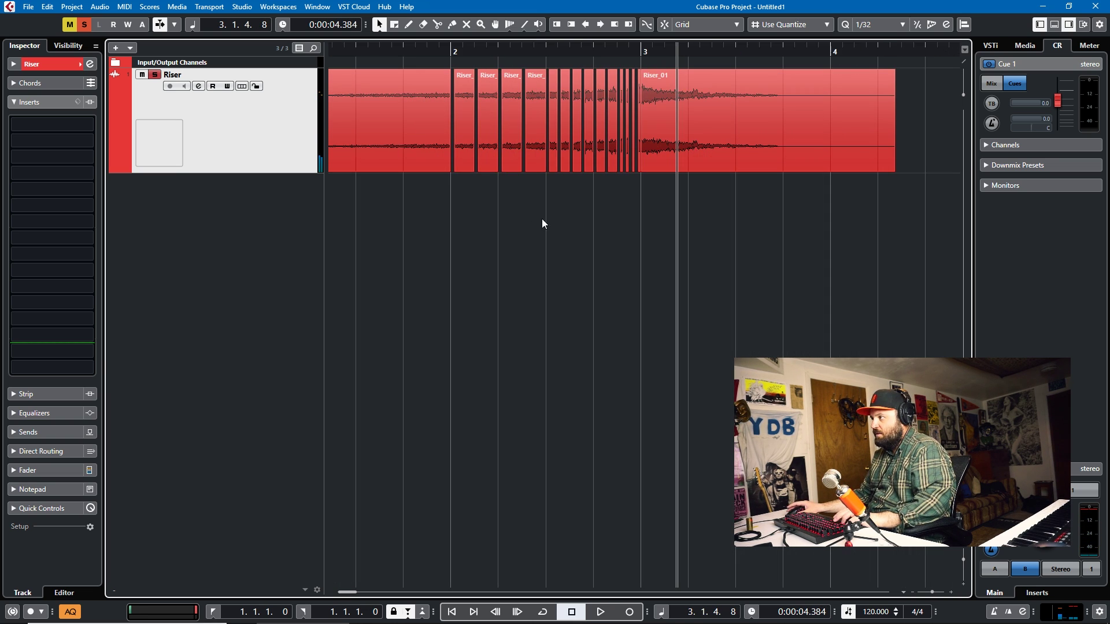
key("h")
key("h")
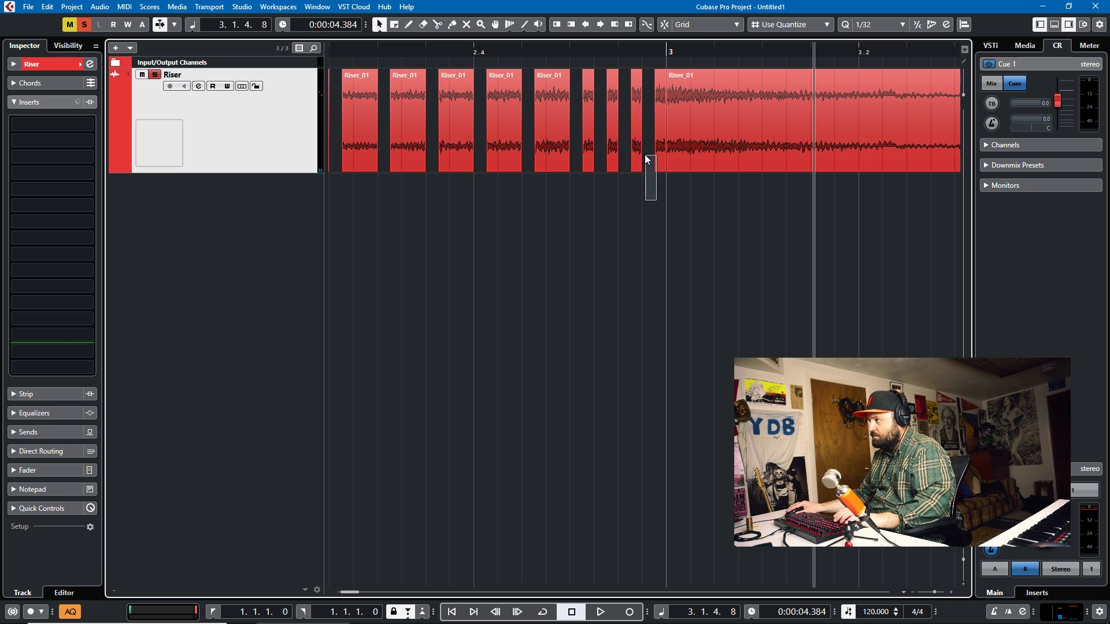
mouse_move(647, 160)
left_mouse_down()
mouse_move(412, 116)
mouse_move(300, 127)
mouse_move(454, 166)
mouse_move(670, 155)
mouse_move(635, 171)
left_mouse_up()
key("Home")
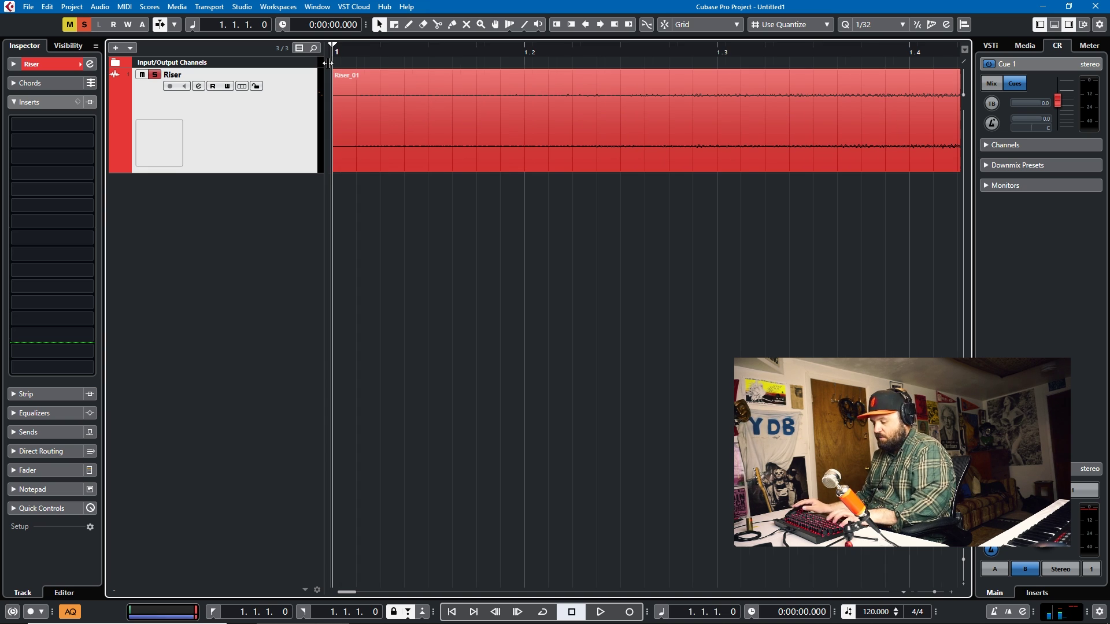
key("space")
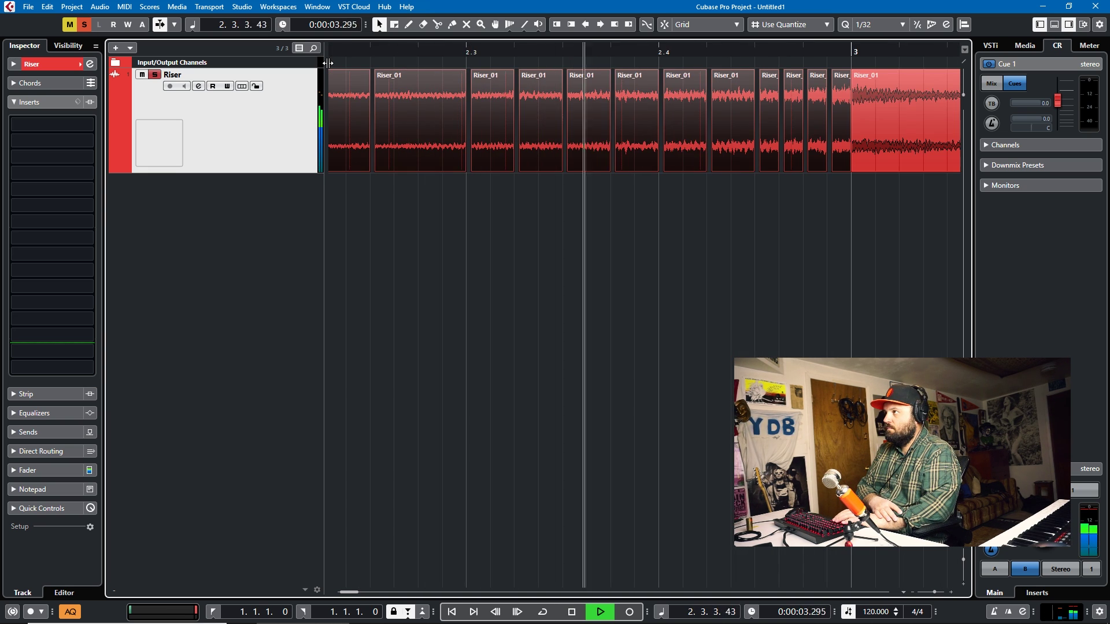
key("space")
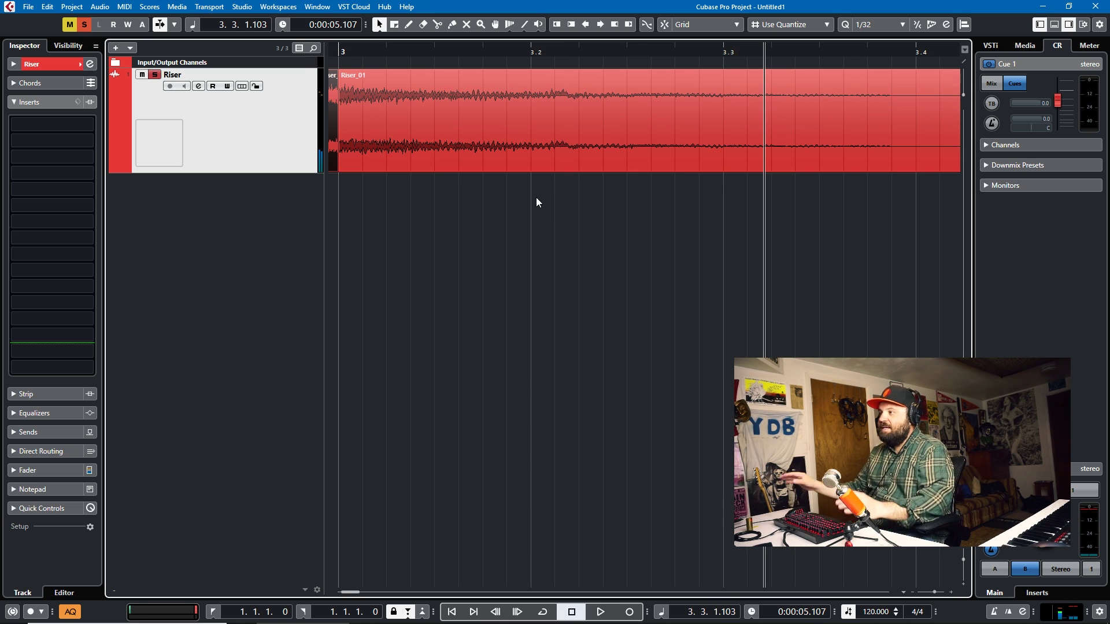
left_click(437, 146)
scroll(437, 147, "left", 5)
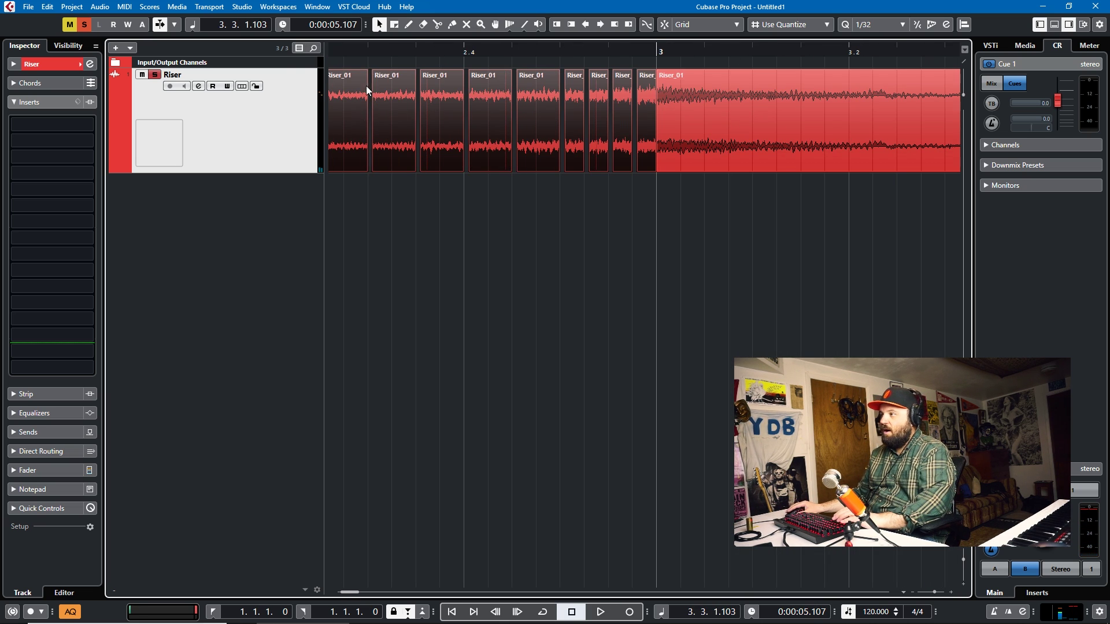